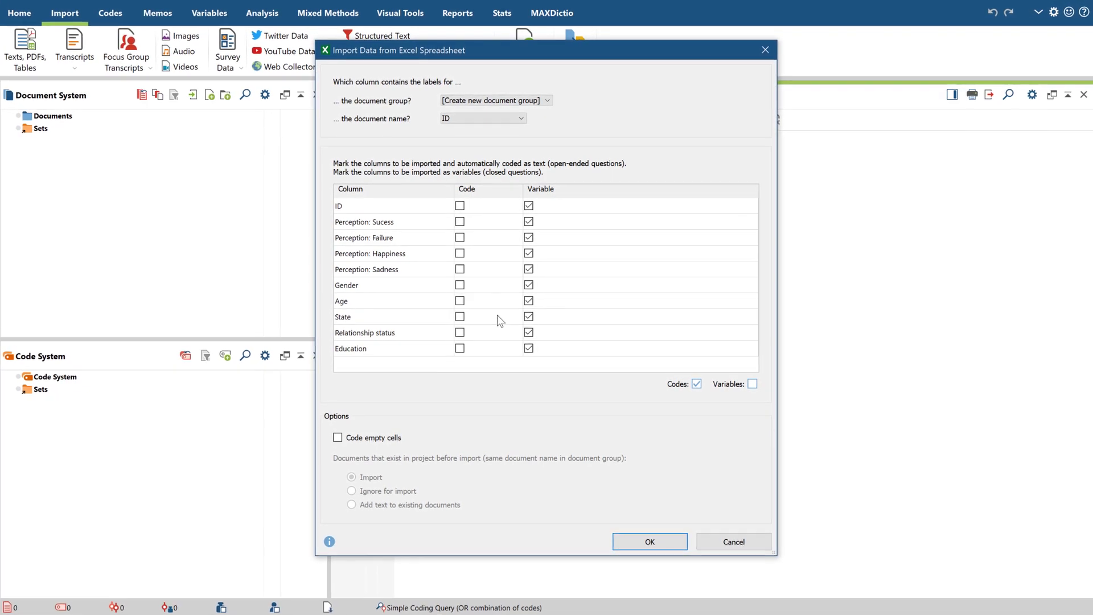
- Import Perception Sucess, Failure, Happiness and Sadness as codes, not variables, and exclude ID as a variable
left_click(458, 222)
left_click(458, 237)
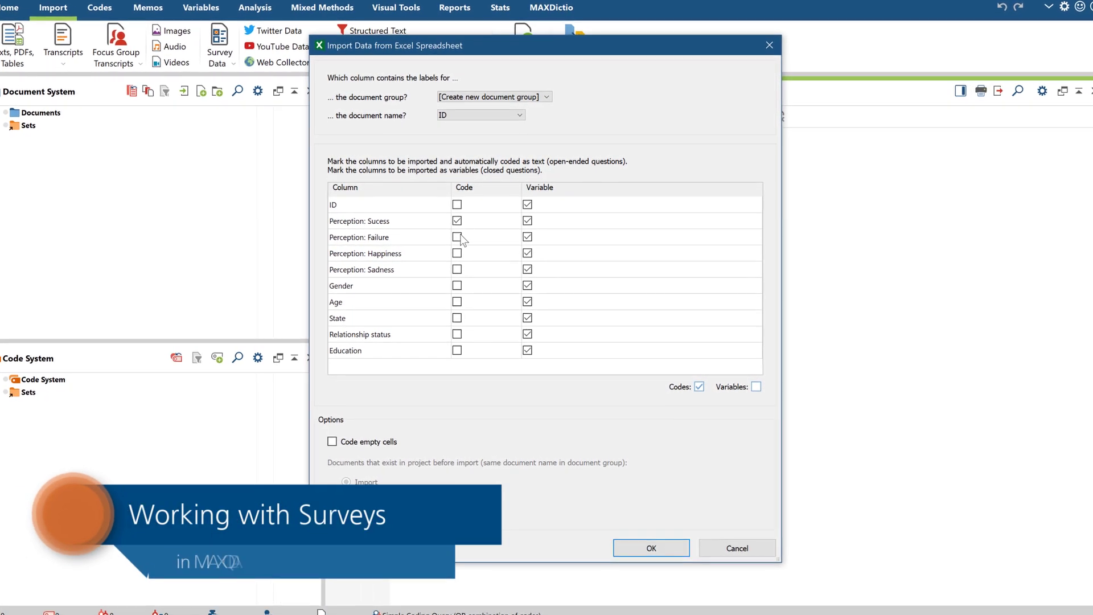
left_click(456, 253)
left_click(455, 269)
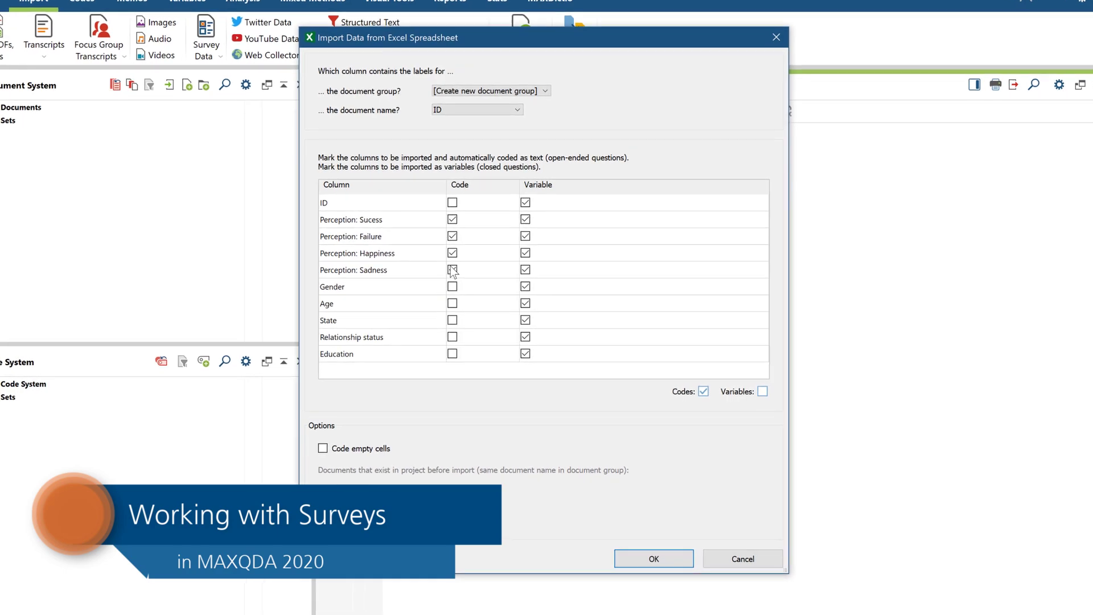
left_click(524, 270)
left_click(524, 252)
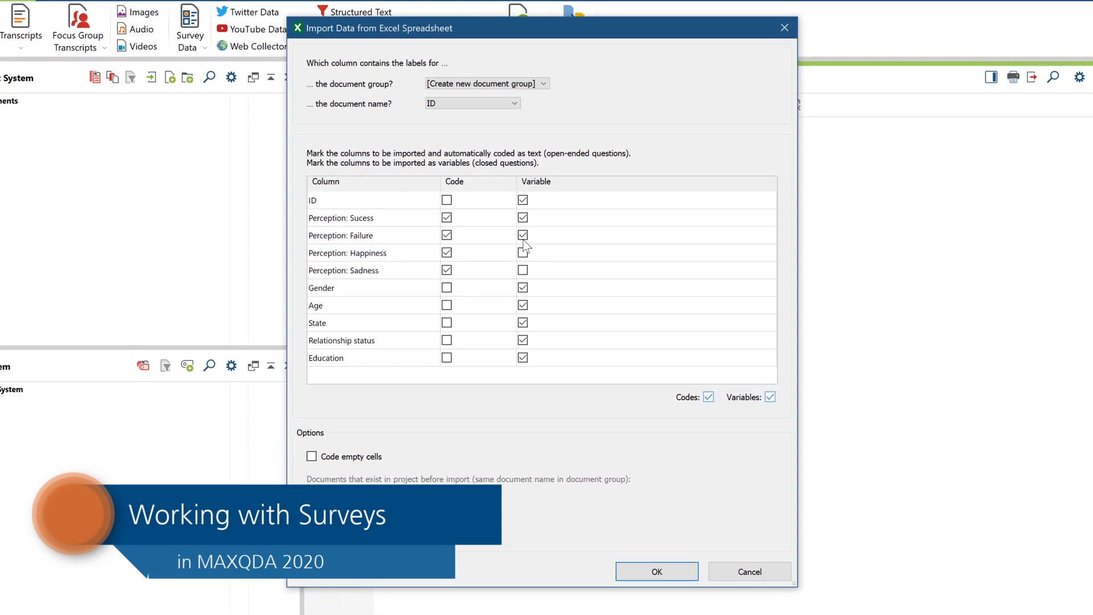
left_click(524, 235)
left_click(521, 217)
left_click(522, 199)
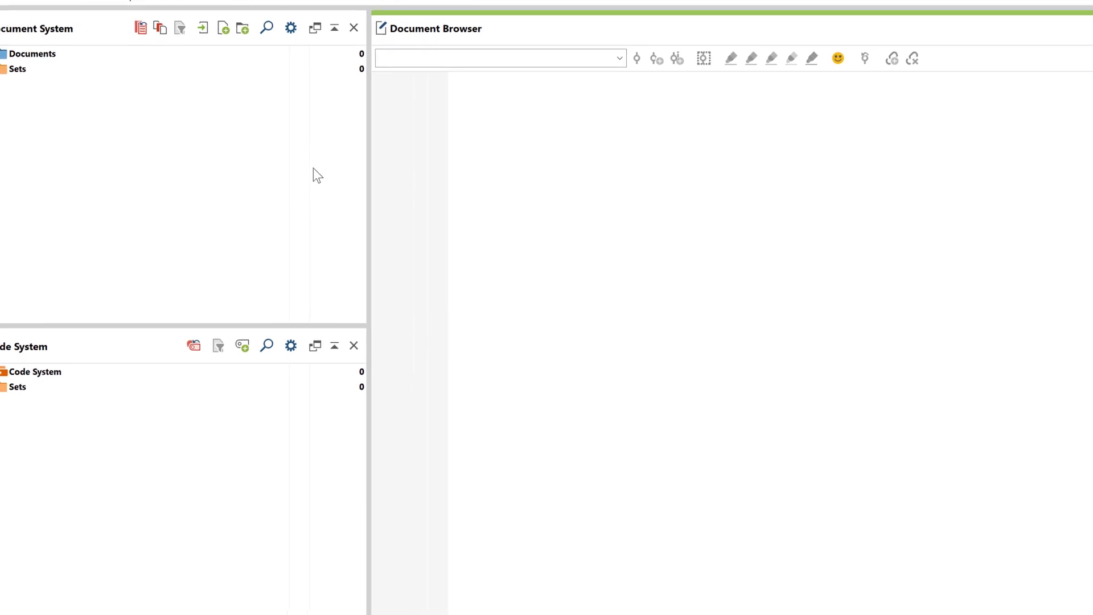
- Show the Survey Data import options, then switch to the Excel survey worksheet
left_click(288, 63)
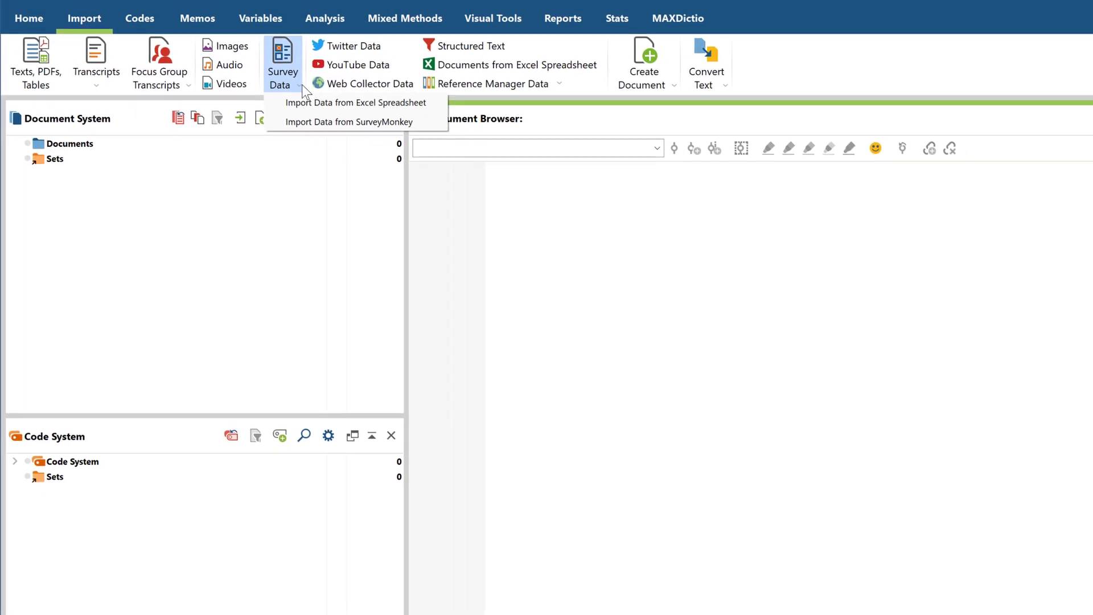
left_click(620, 18)
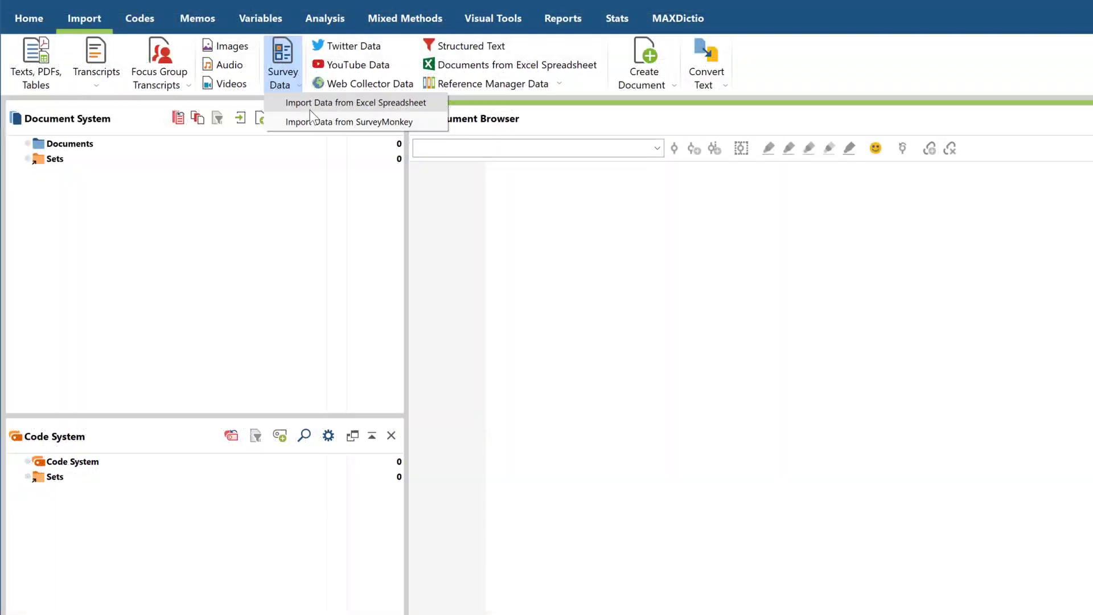
- Choose Excel spreadsheet survey import and open Survey_results.xlsx
left_click(310, 108)
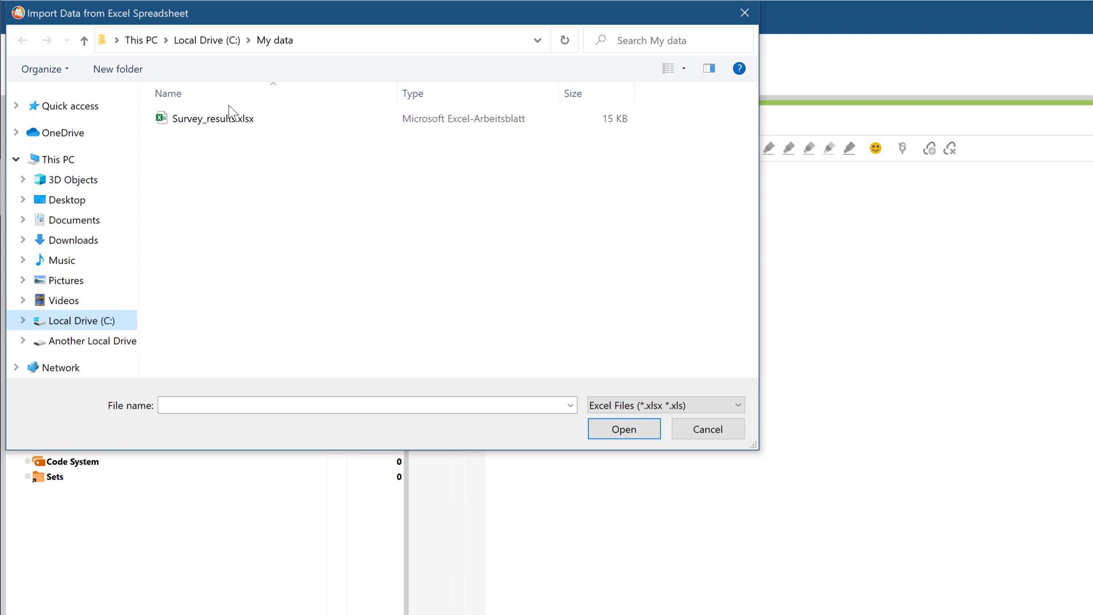
left_click(213, 122)
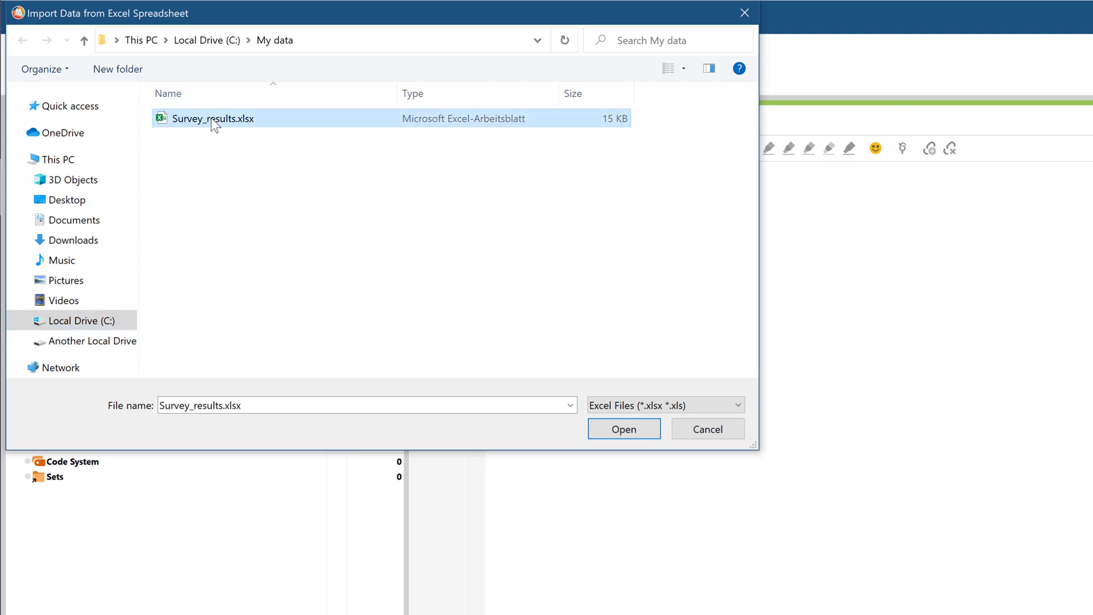
left_click(595, 431)
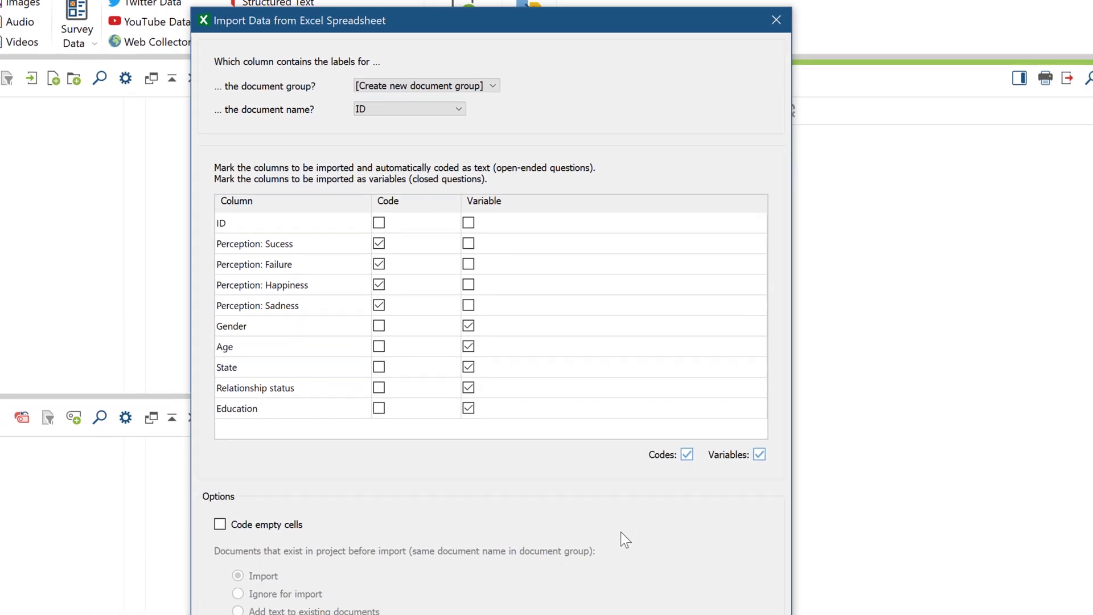
- Confirm the column settings and import the five demographic variables
left_click(581, 602)
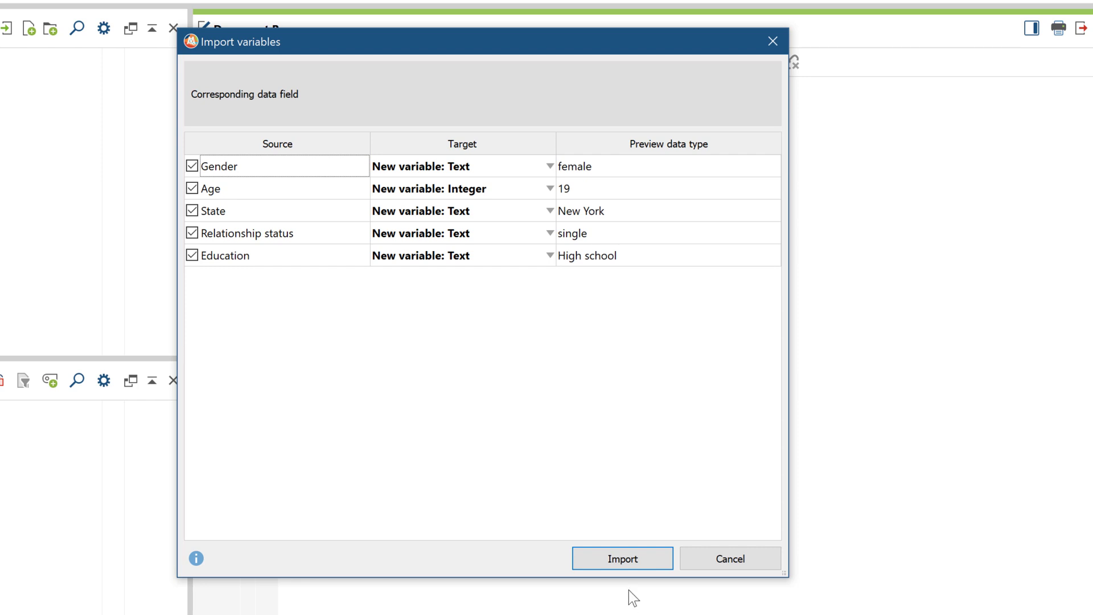
left_click(622, 558)
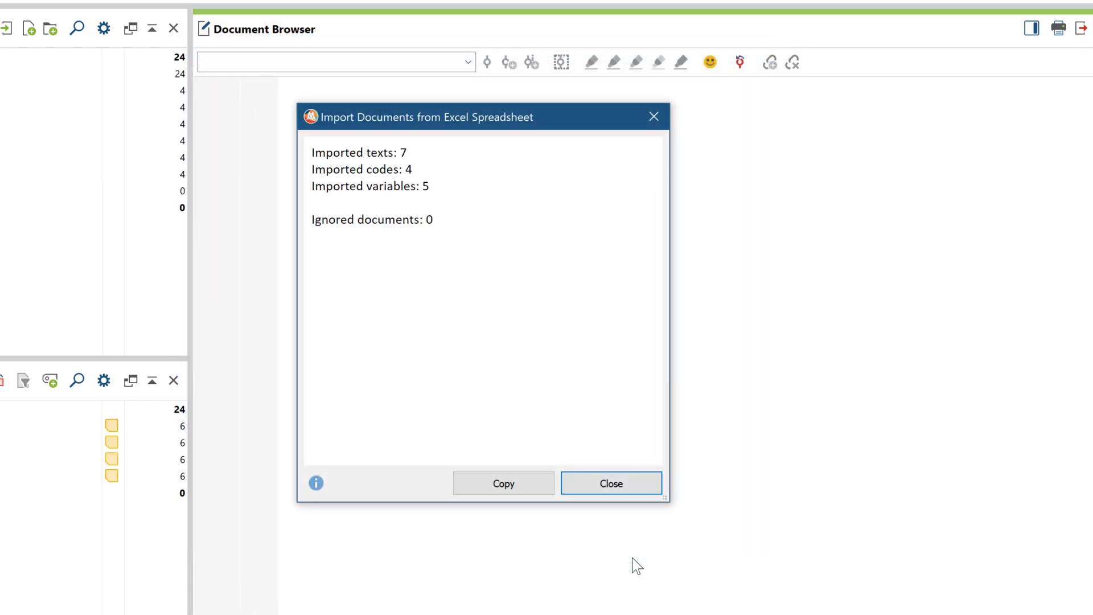
- Close the import summary and open the first respondent's document from New Document Group
left_click(621, 488)
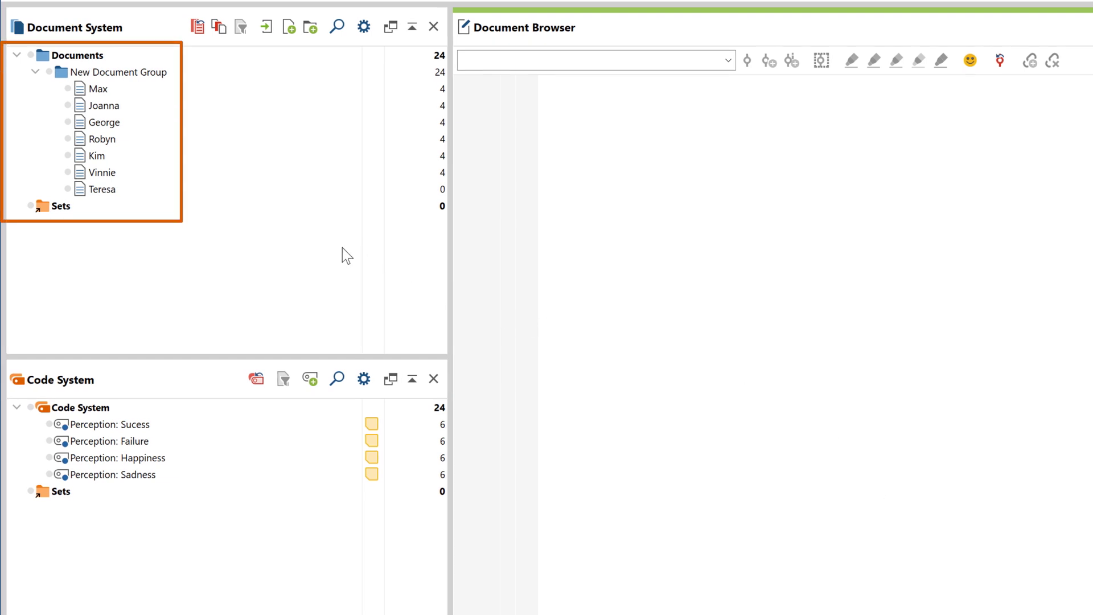
double_click(121, 90)
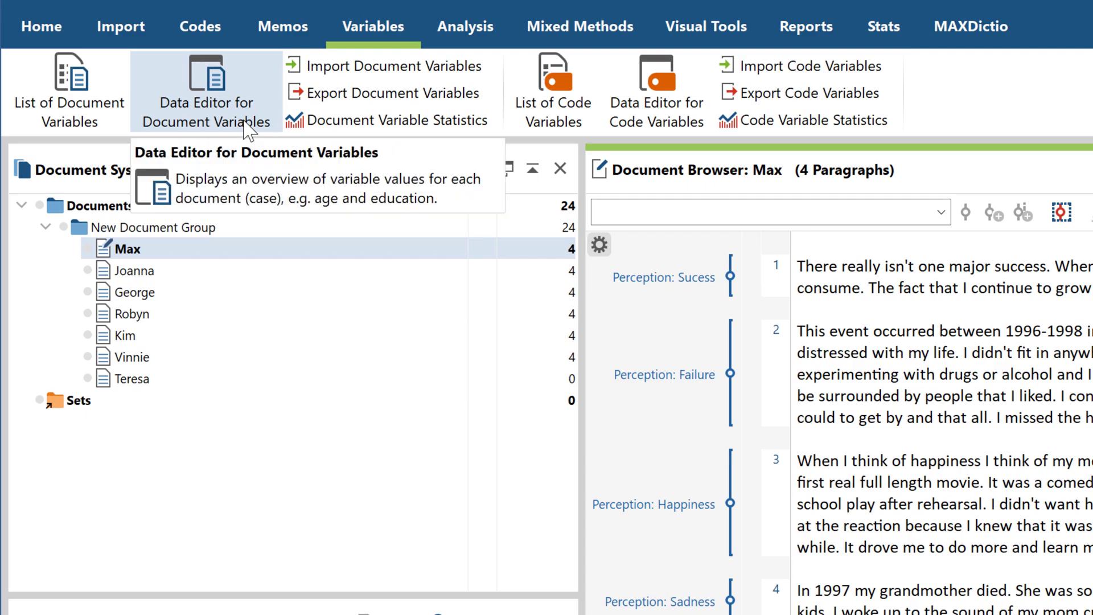
left_click(245, 127)
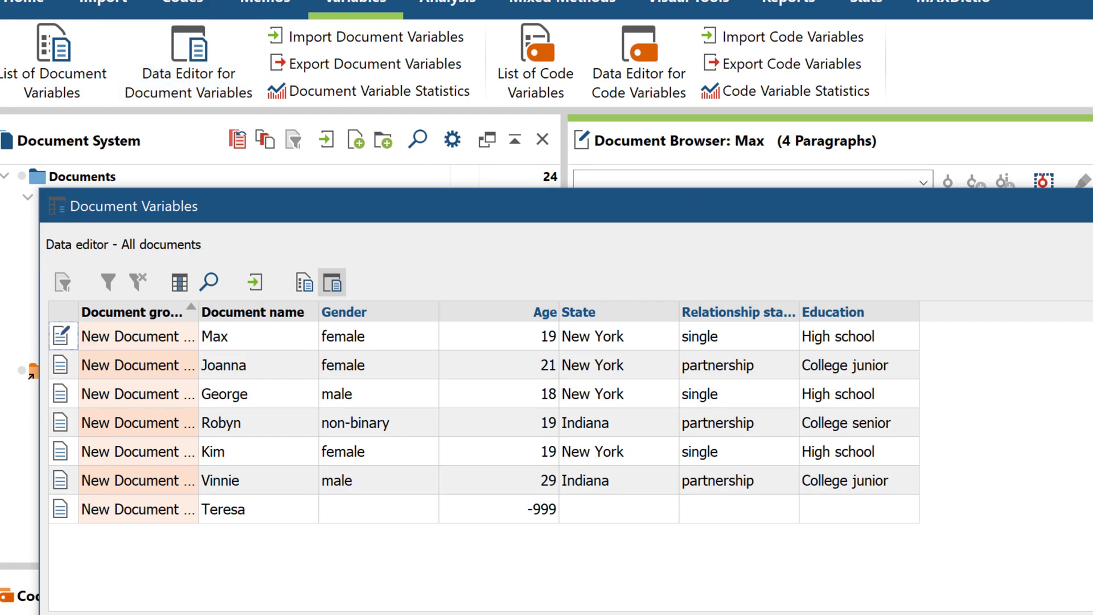
left_click(986, 151)
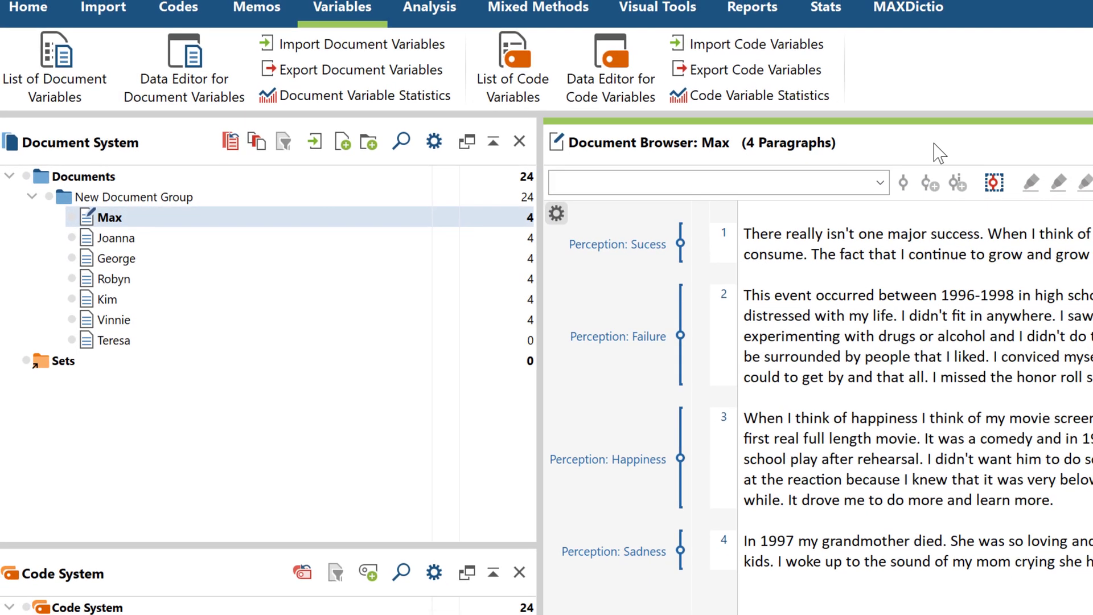
- Start Categorize Survey Data under Analysis with the Perception: Sucess code
left_click(456, 8)
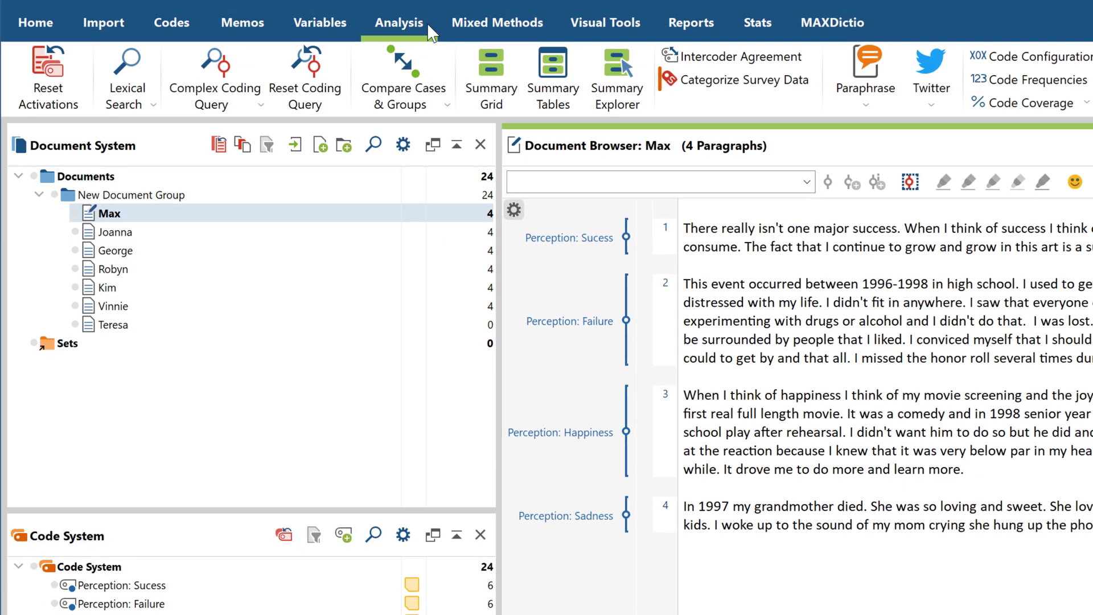
left_click(727, 91)
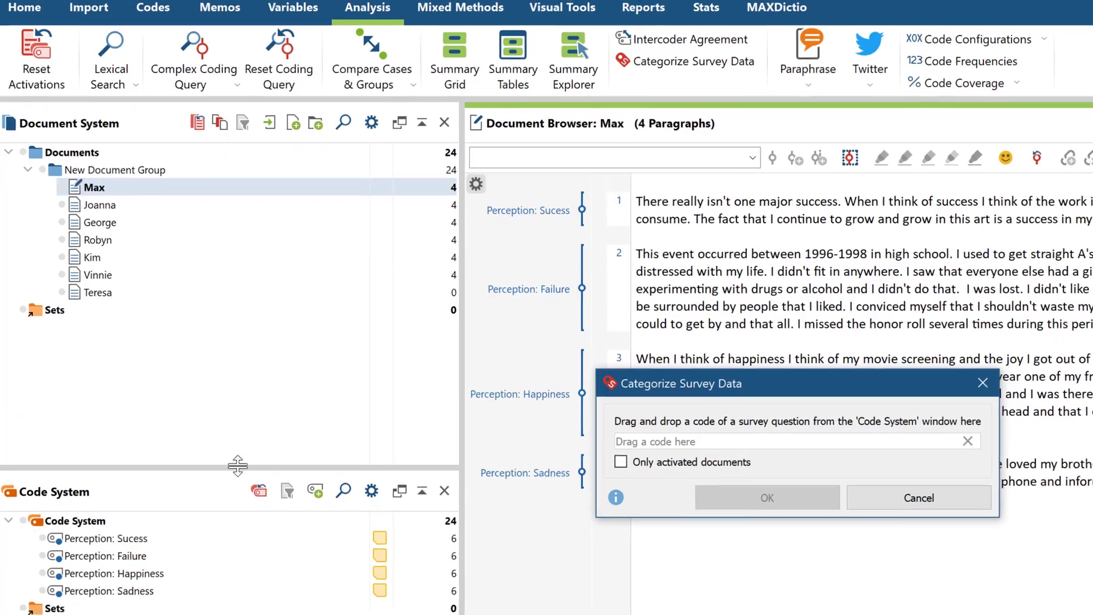
left_click_drag(113, 561, 621, 481)
left_click_drag(501, 368, 547, 352)
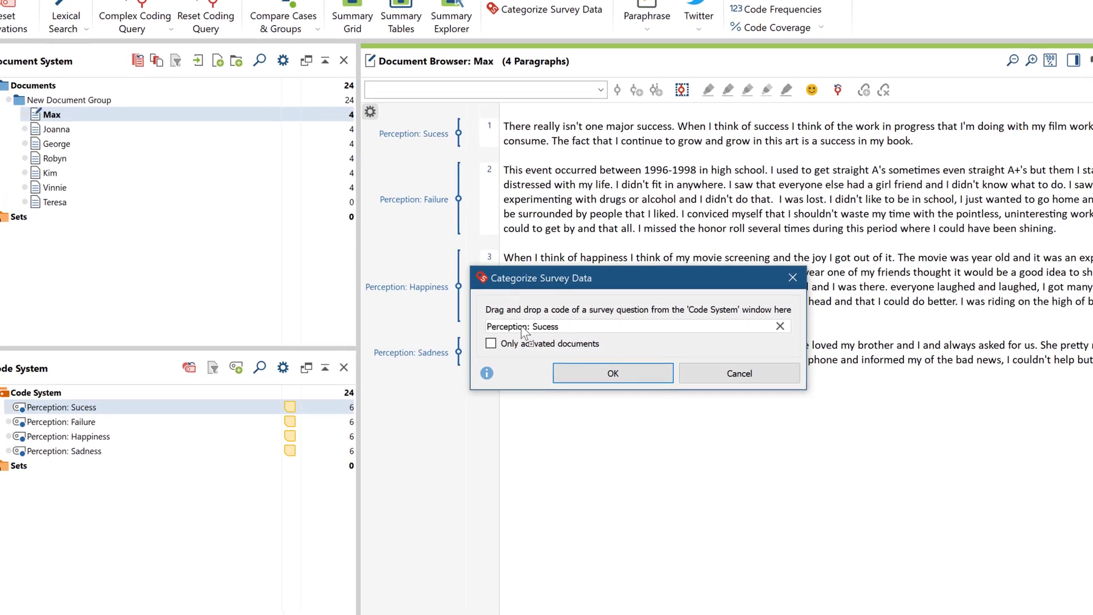
left_click(646, 401)
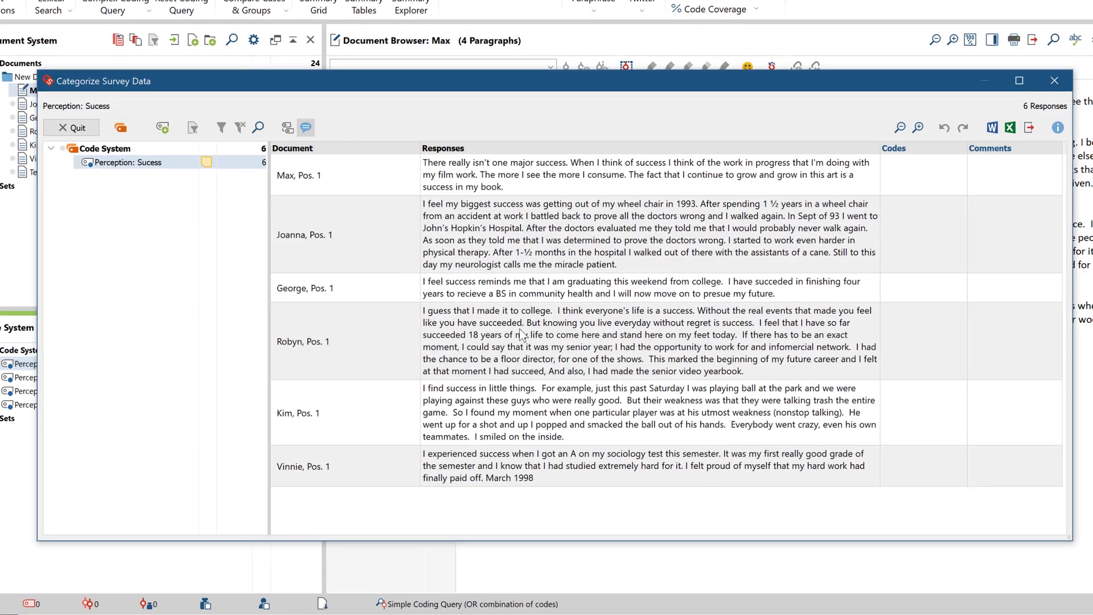
- Create and assign subcodes 'work in progress' and 'continue to grow' to the first success response
left_click(538, 343)
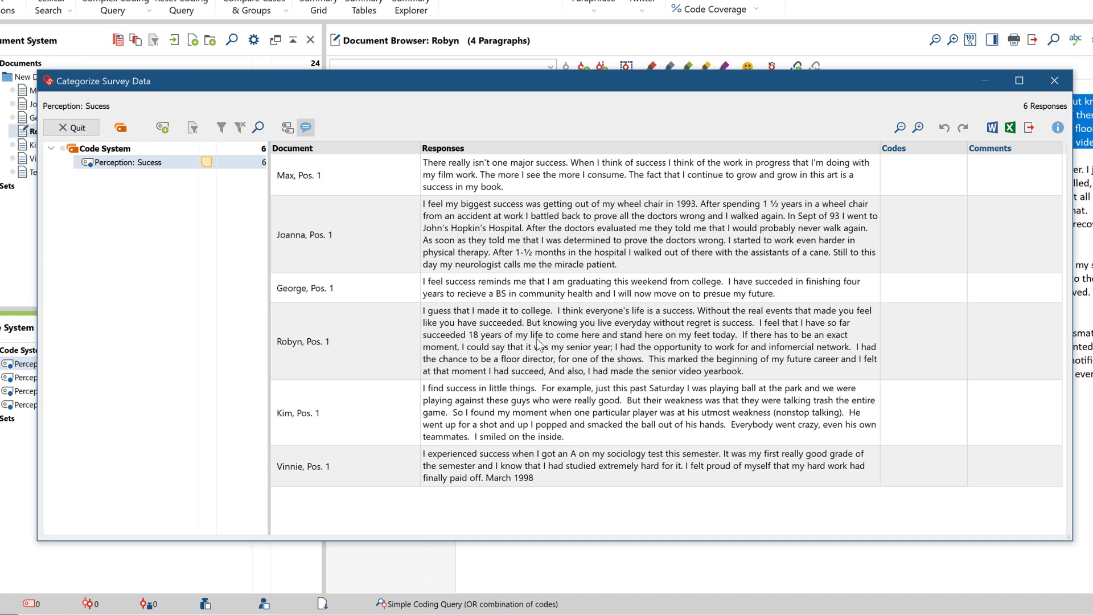
right_click(627, 182)
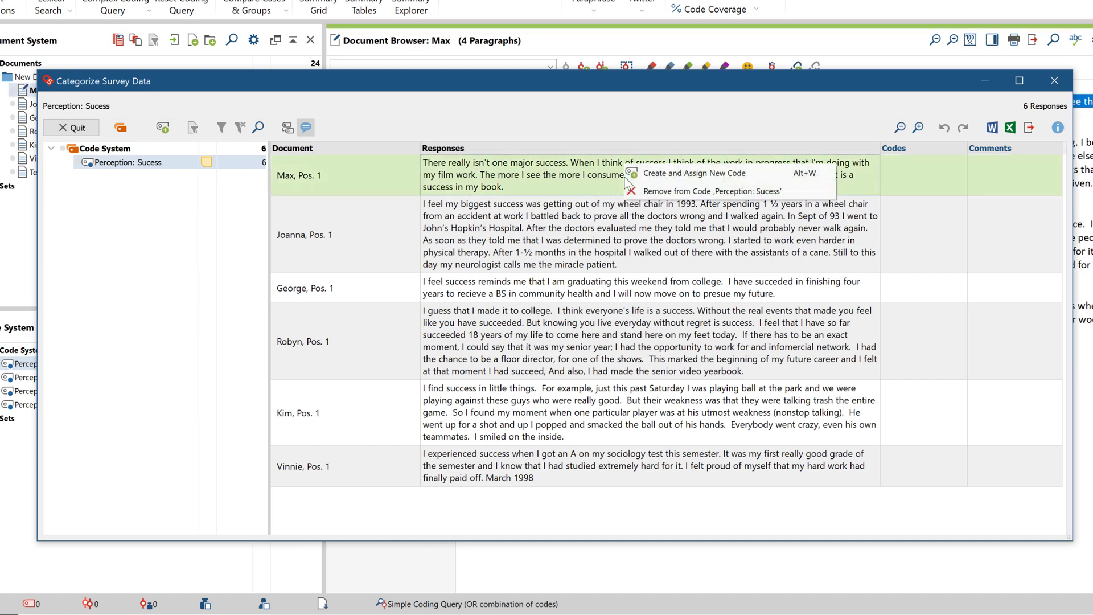
left_click(649, 177)
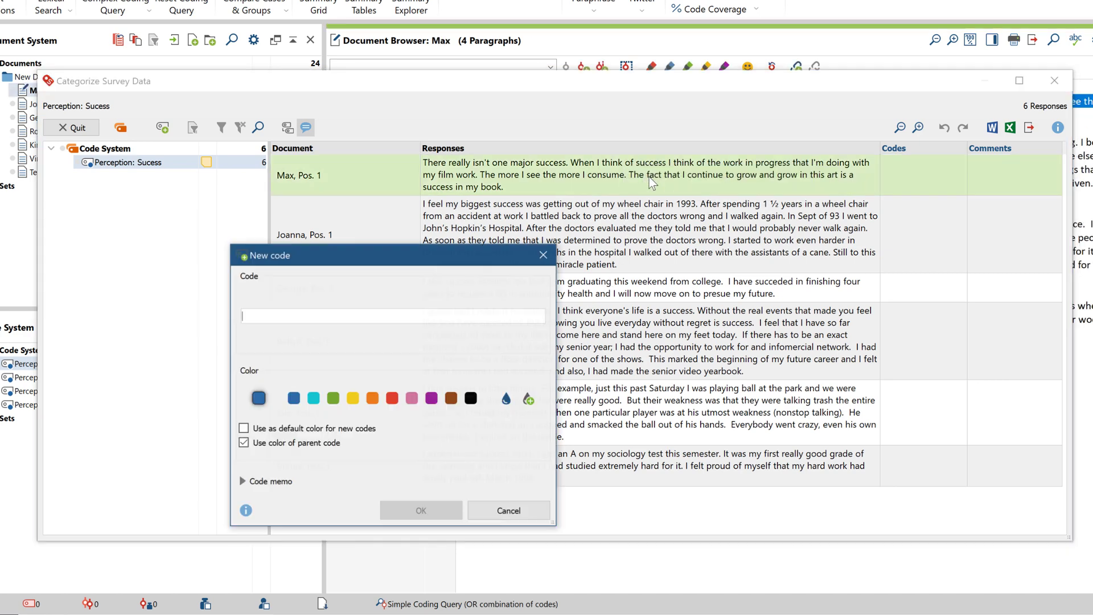
type("work in progress")
key("Return")
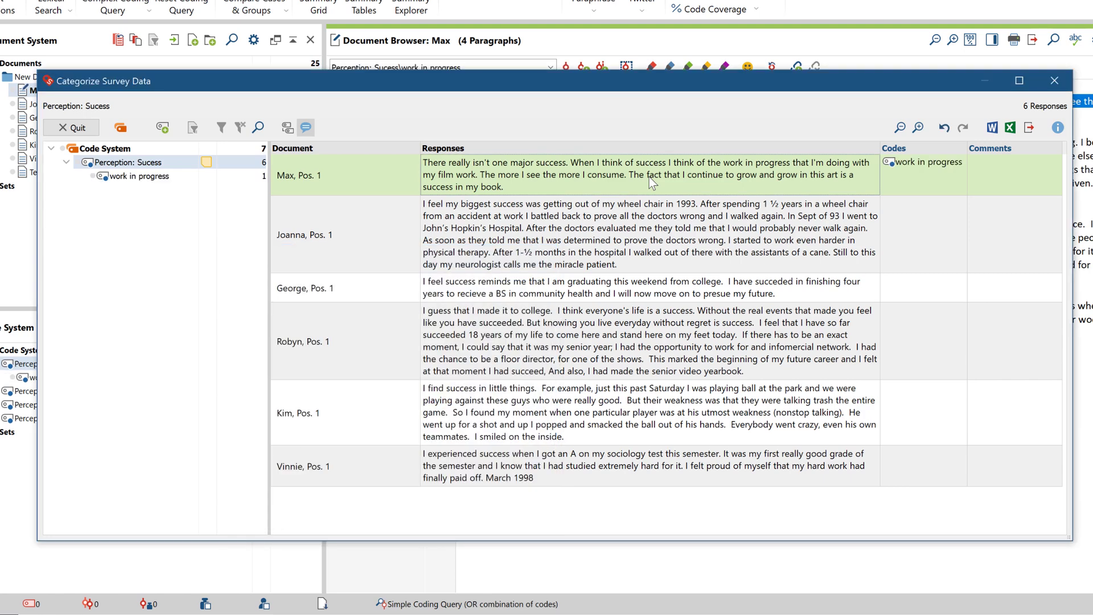
right_click(649, 177)
left_click(677, 174)
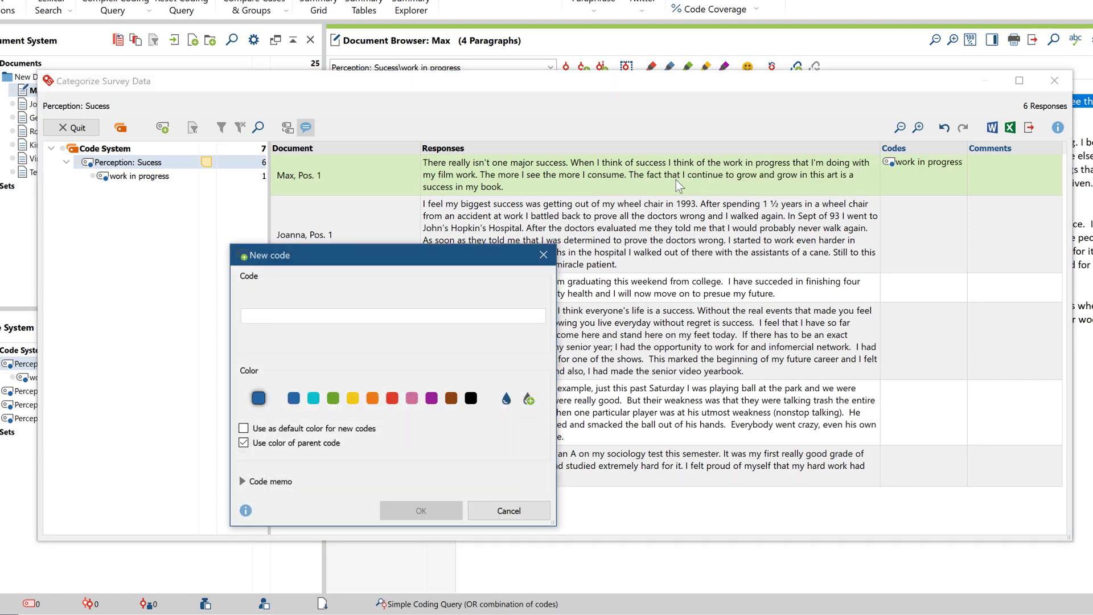
type("continue to grow")
key("Return")
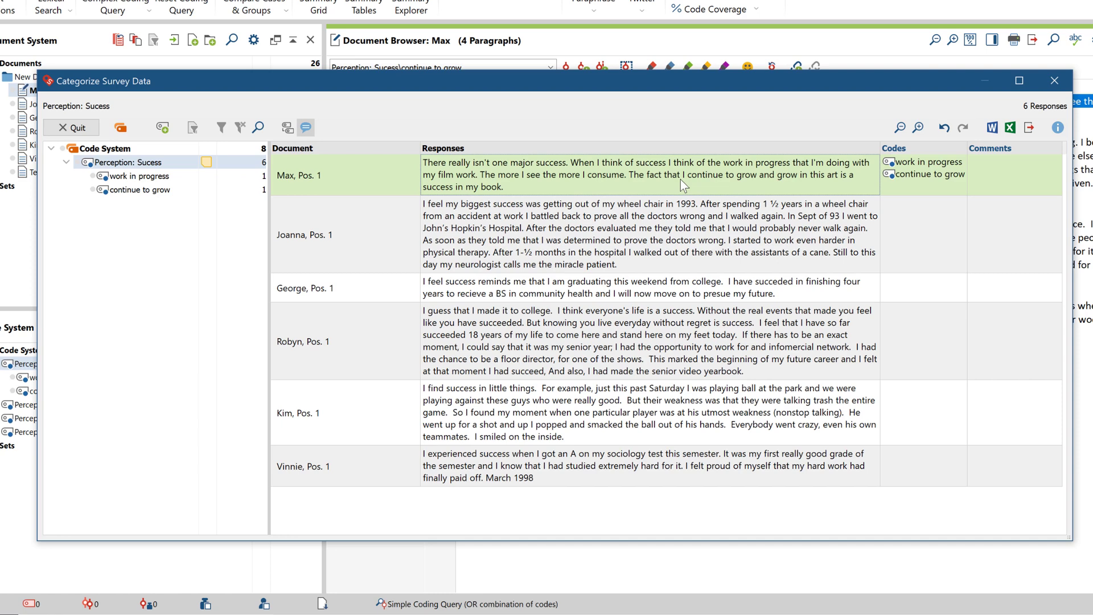
- Show all codes and also code the first response as Perception: Happiness
left_click(120, 128)
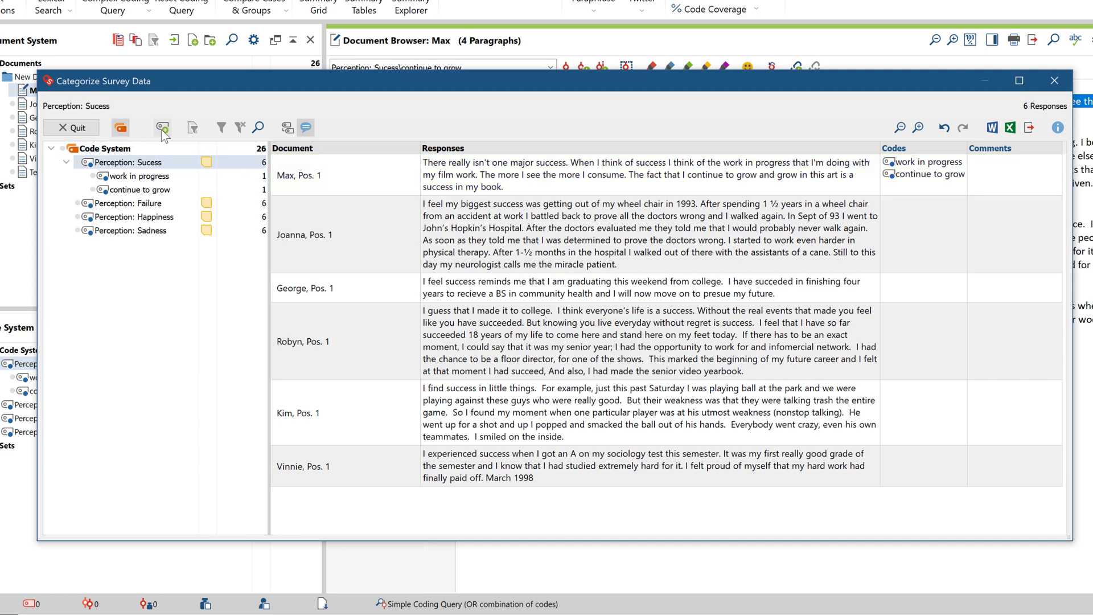
left_click(477, 183)
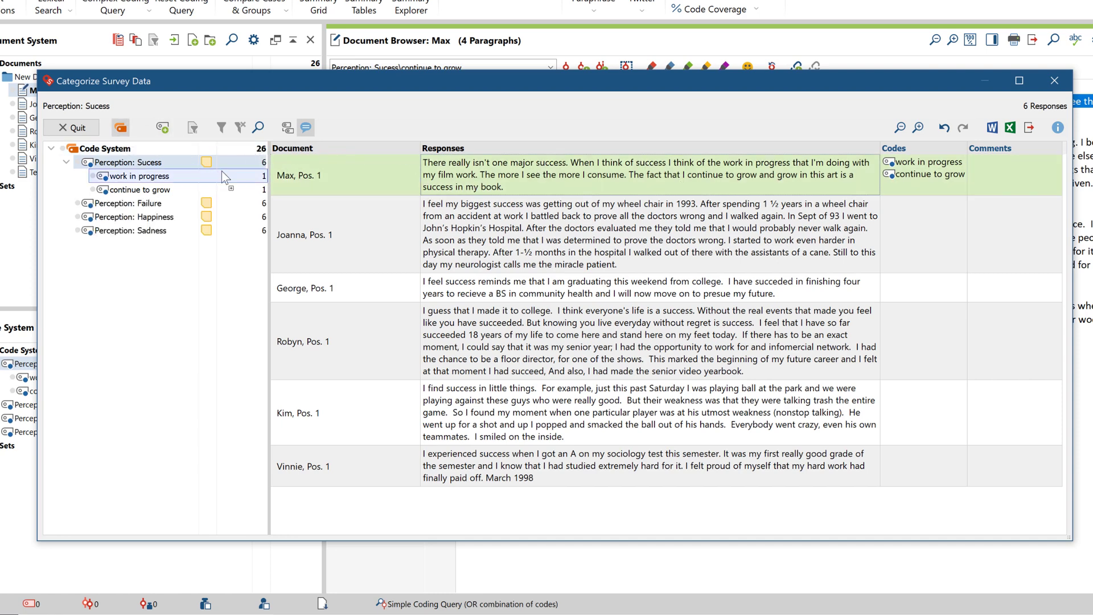
left_click_drag(222, 172, 175, 213)
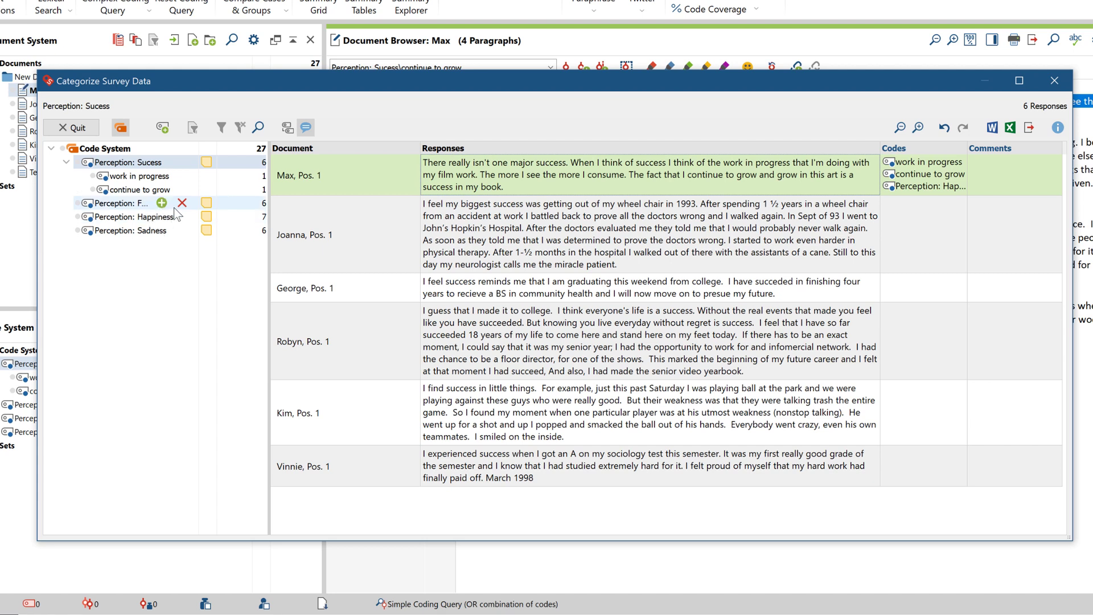
- Add the comment 'success as a process?' to the first response
double_click(1011, 180)
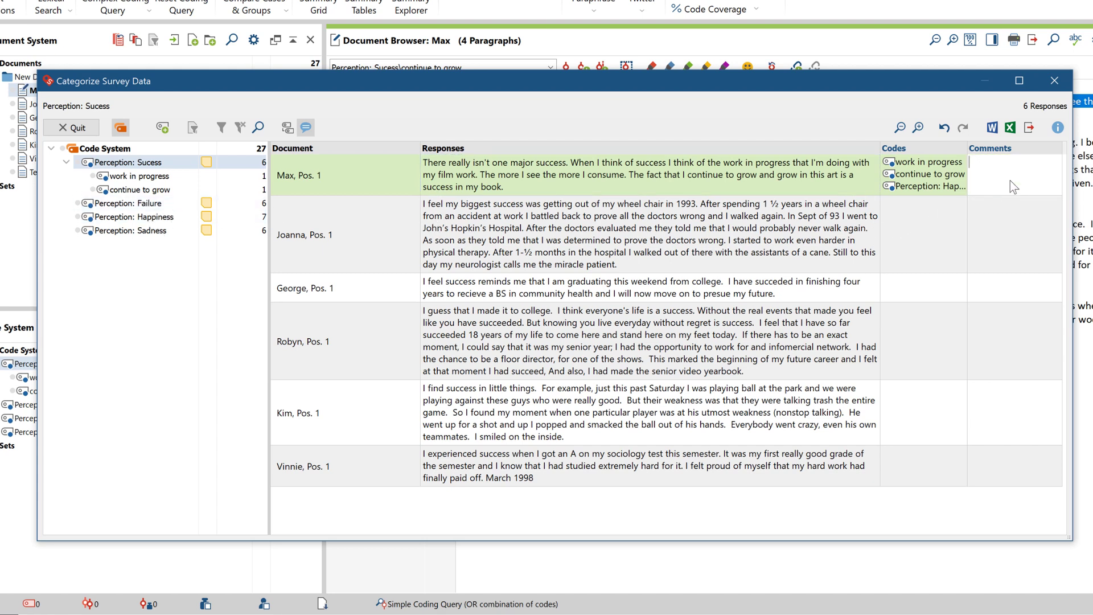
type("success as a process?")
left_click(869, 218)
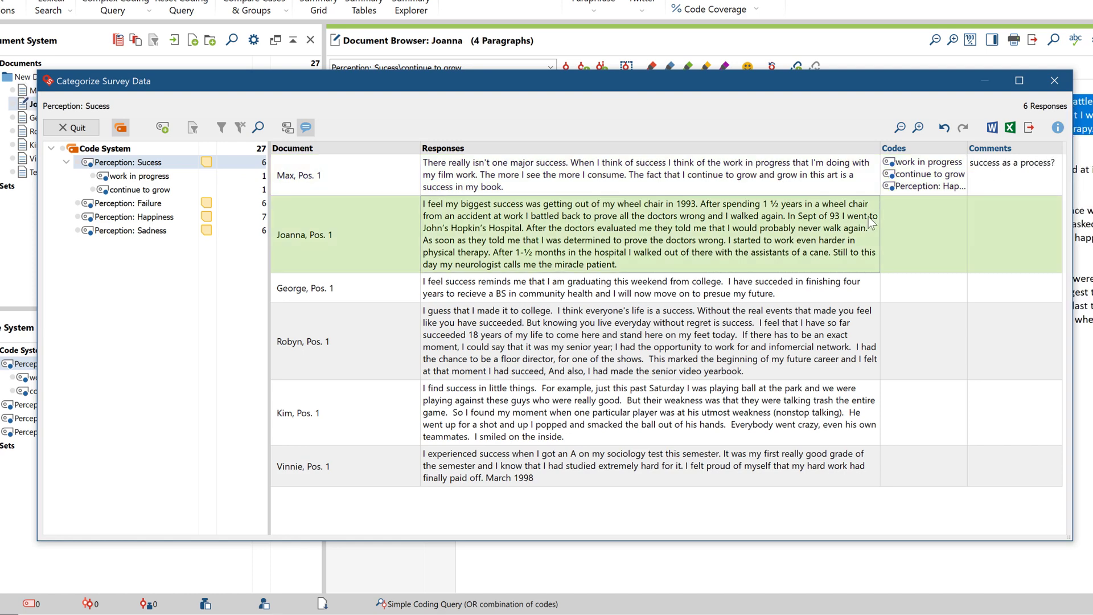